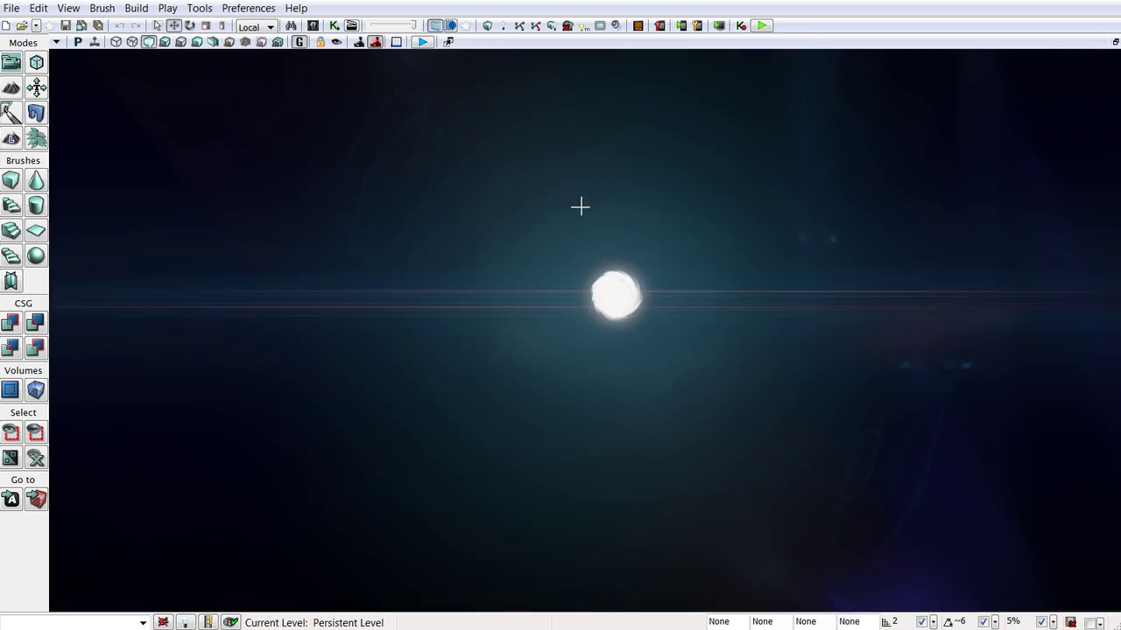
- Turn the editor camera to look around the level's corridor
right_drag(580, 205, 703, 187)
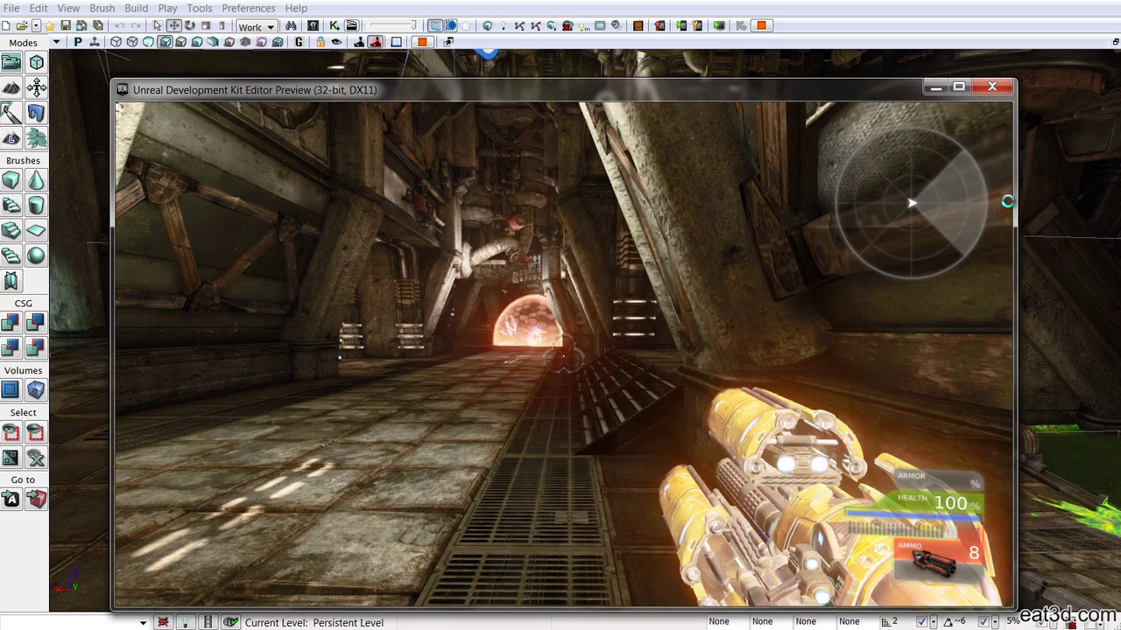
- Walk forward down the corridor and fire a rocket
key(w)
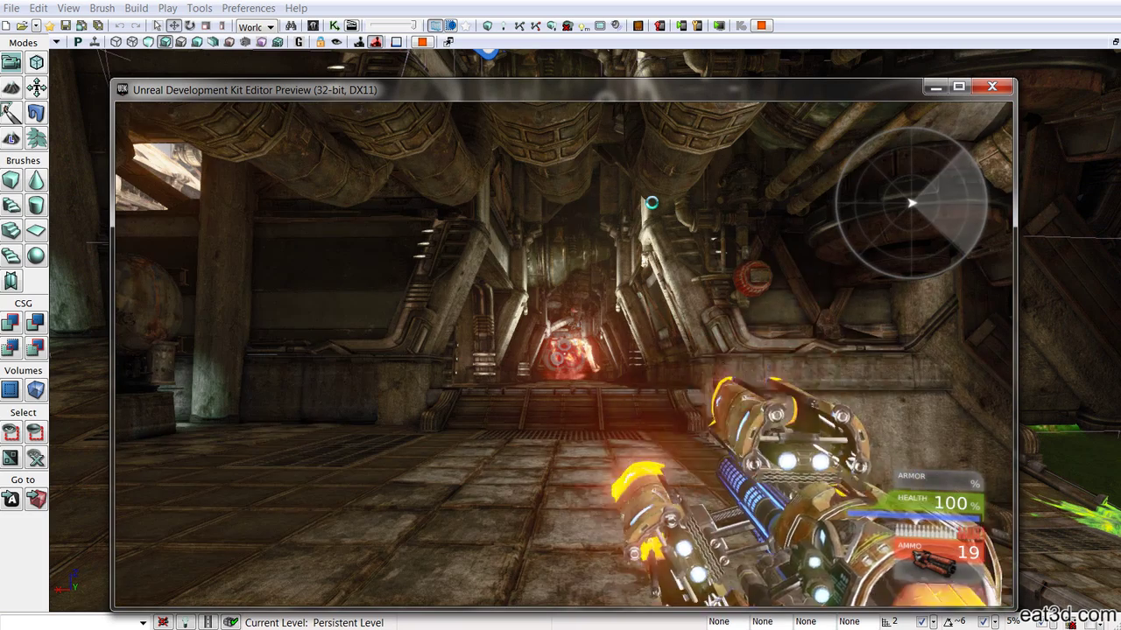
key(w)
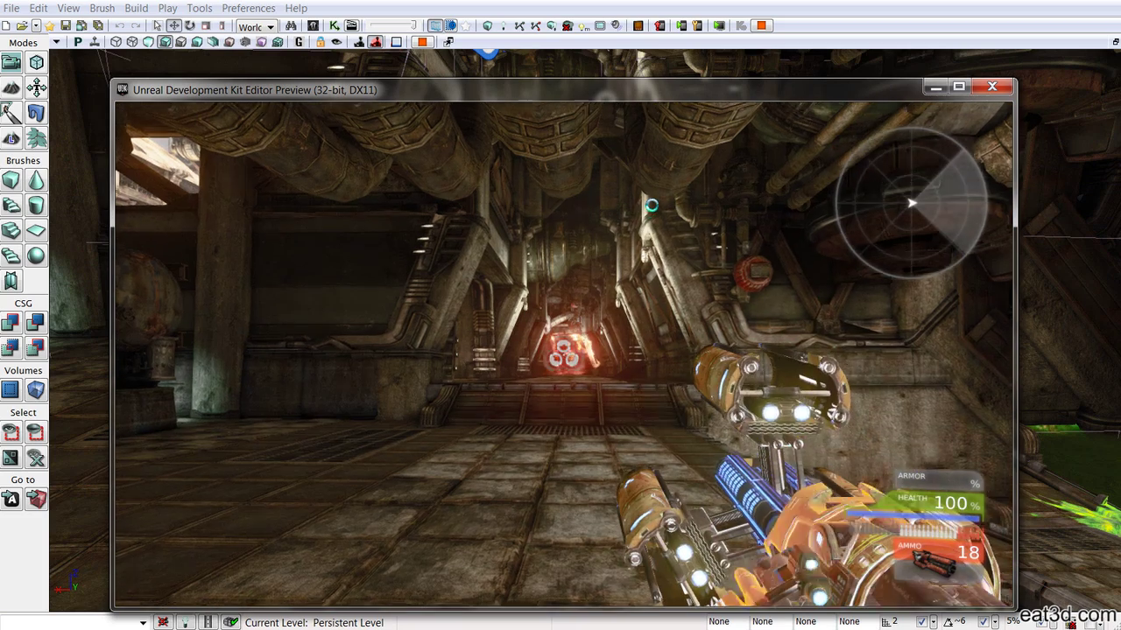
click(655, 207)
- Back away from the explosion, then frame the 3ds Max sphere and disc without wireframe edges
key(s)
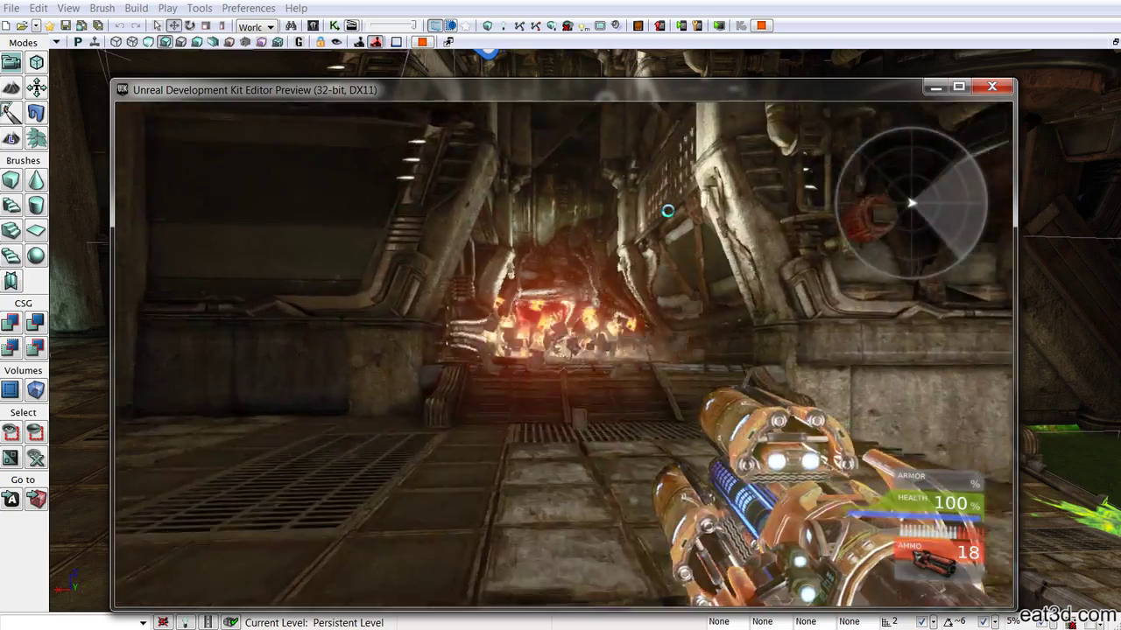
key(s)
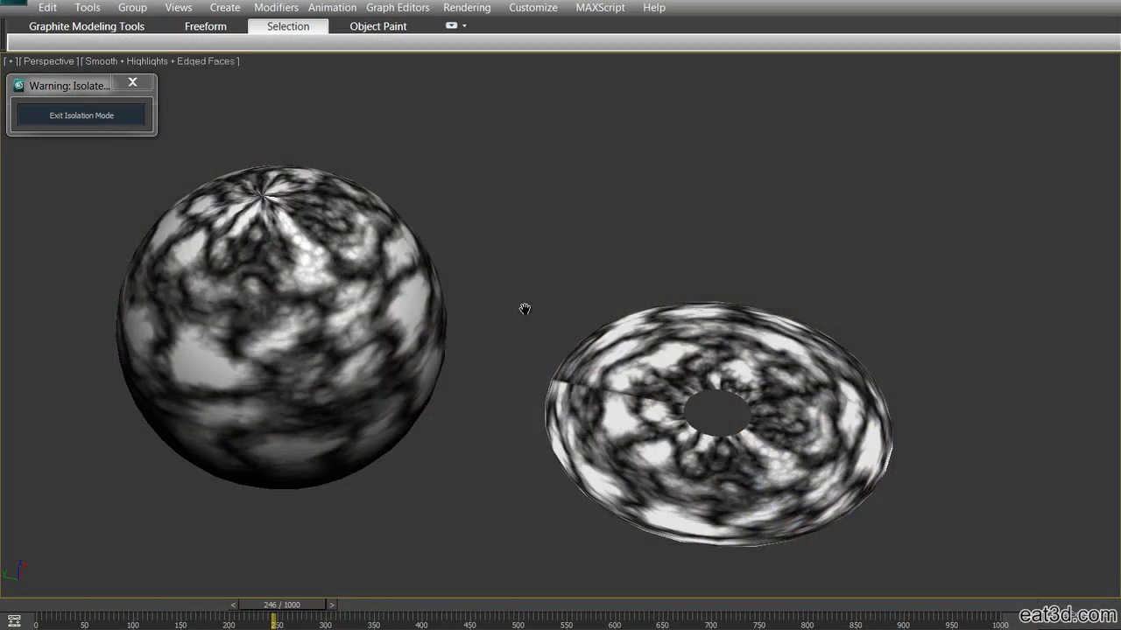
drag(525, 309, 528, 274)
key(F4)
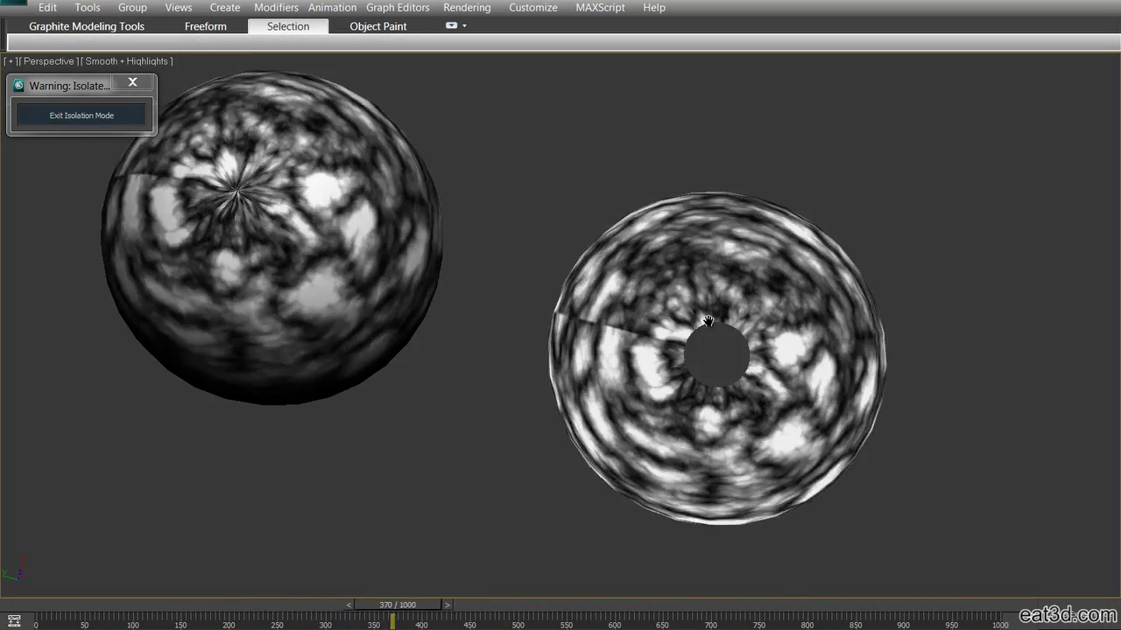
- Orbit around the marbled sphere and disc, start a play preview, and zoom in on the statue
alt+middle_drag(610, 269, 548, 294)
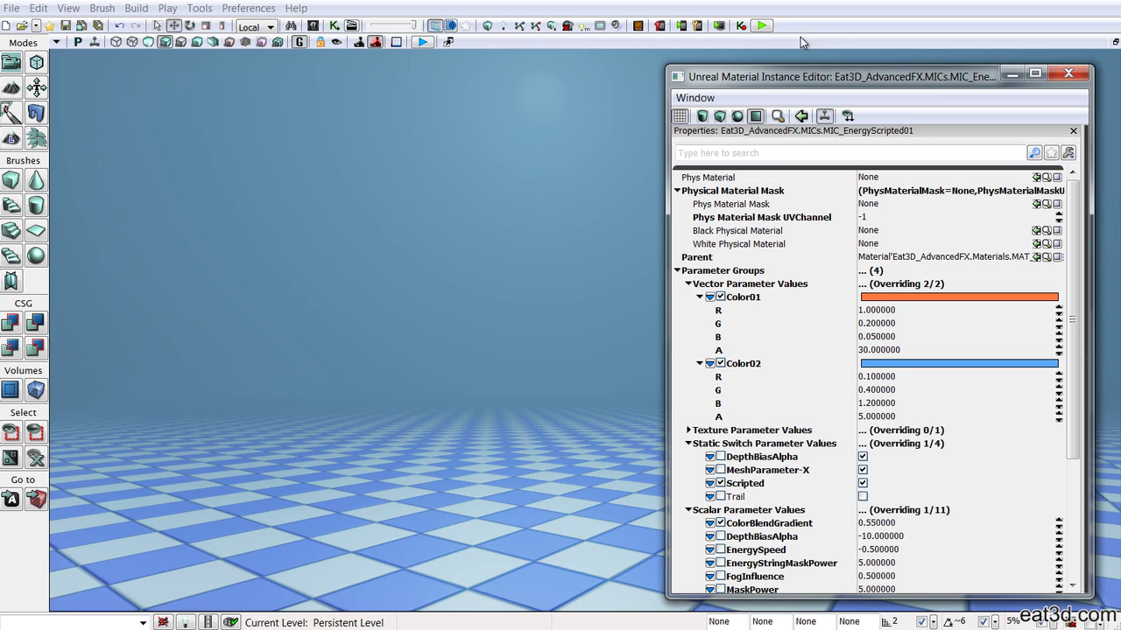
click(763, 27)
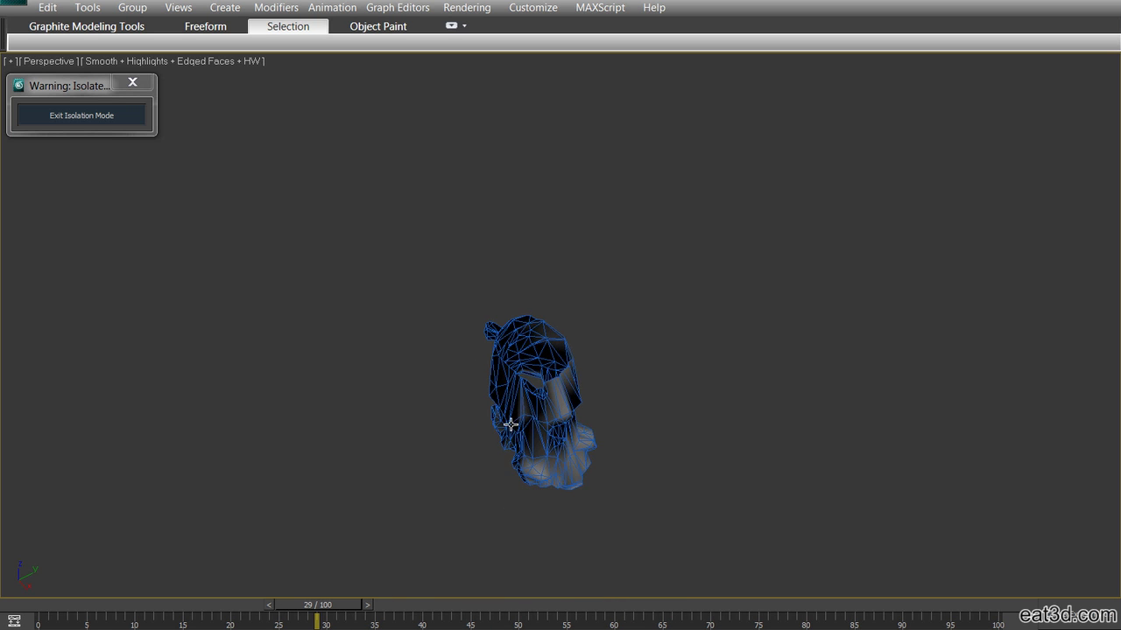
scroll(557, 345, up, 2)
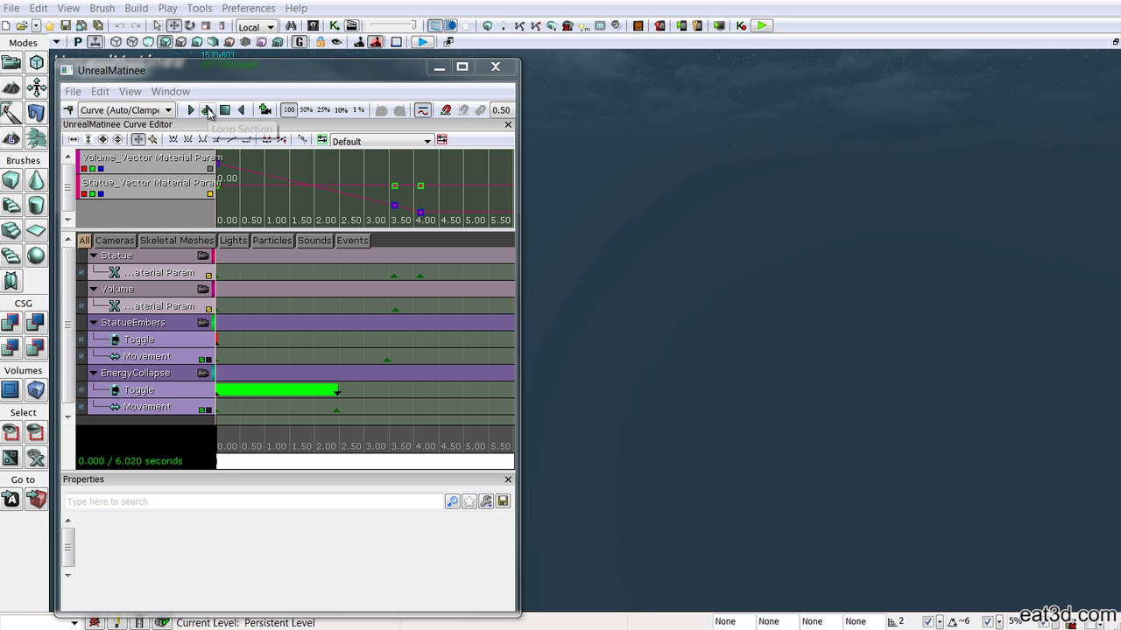
- Loop the statue Matinee sequence, move the Constant Clamp node, and preview the Multiply node on the mesh
click(207, 108)
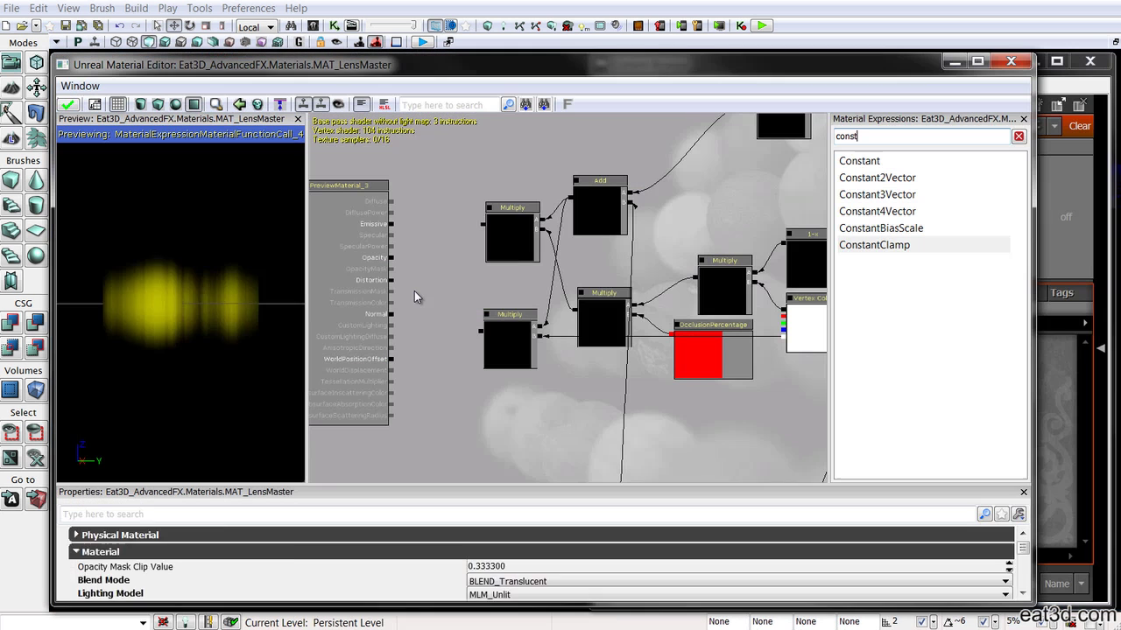
drag(414, 290, 436, 320)
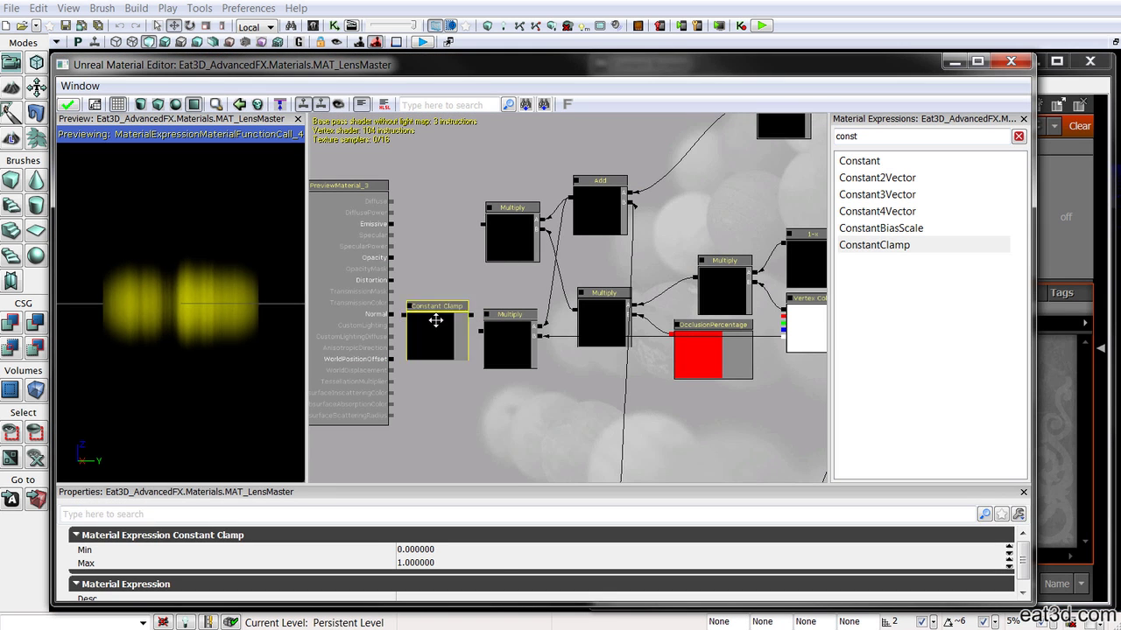
click(470, 334)
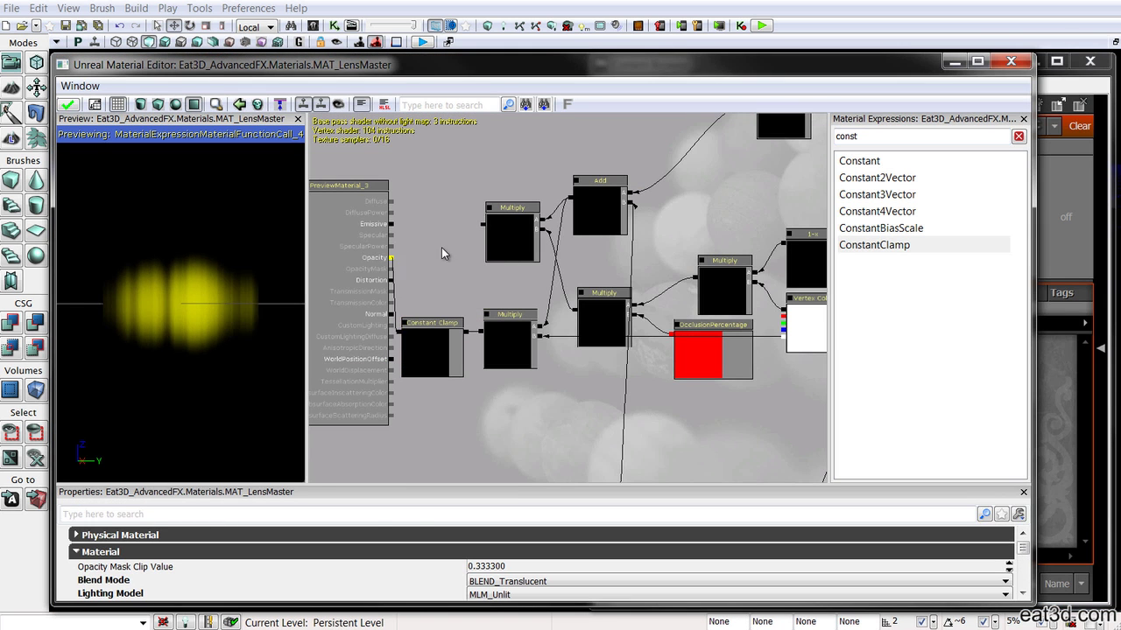
right_click(515, 239)
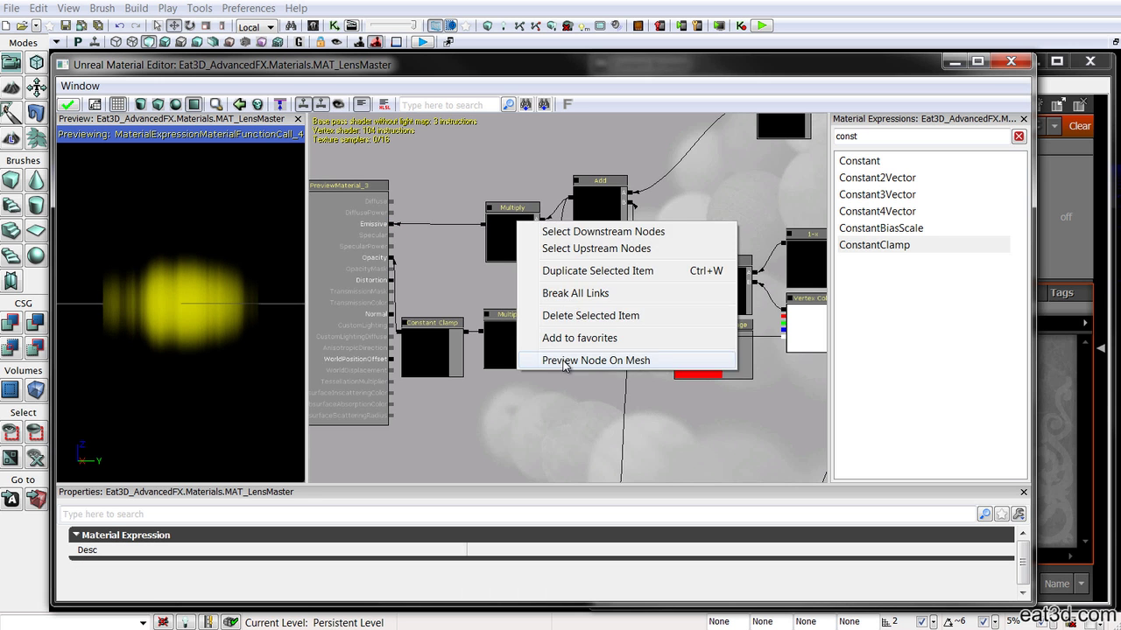
click(559, 358)
right_click(518, 224)
click(557, 344)
drag(556, 344, 465, 214)
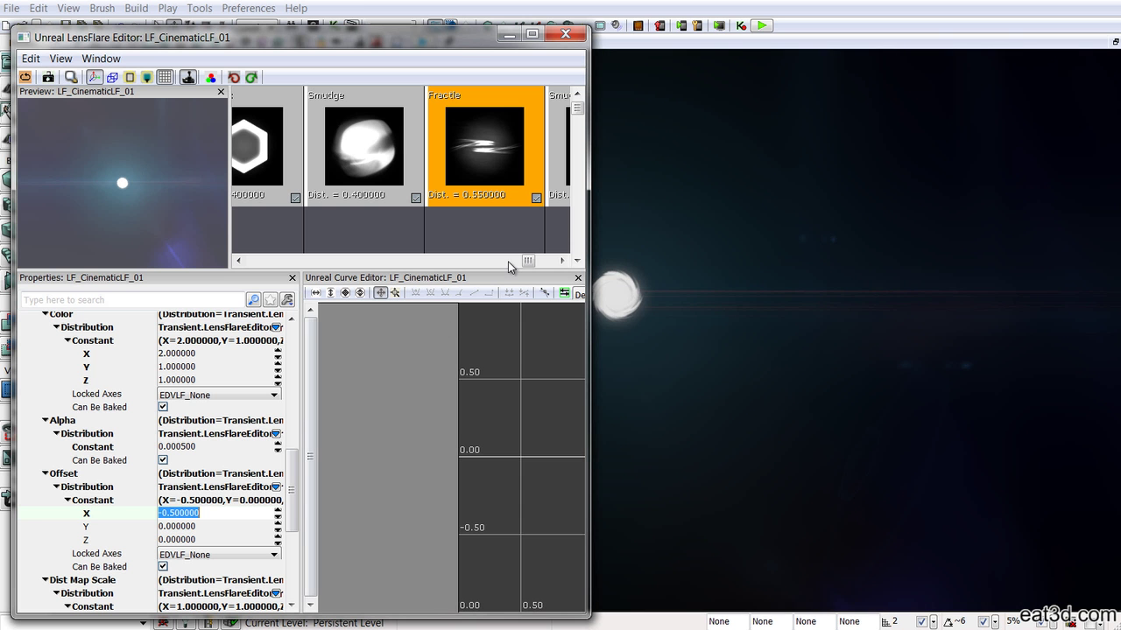
- Close the LensFlare editor, look around the scene, and set the constant's R value to 2
click(566, 34)
right_drag(613, 246, 718, 208)
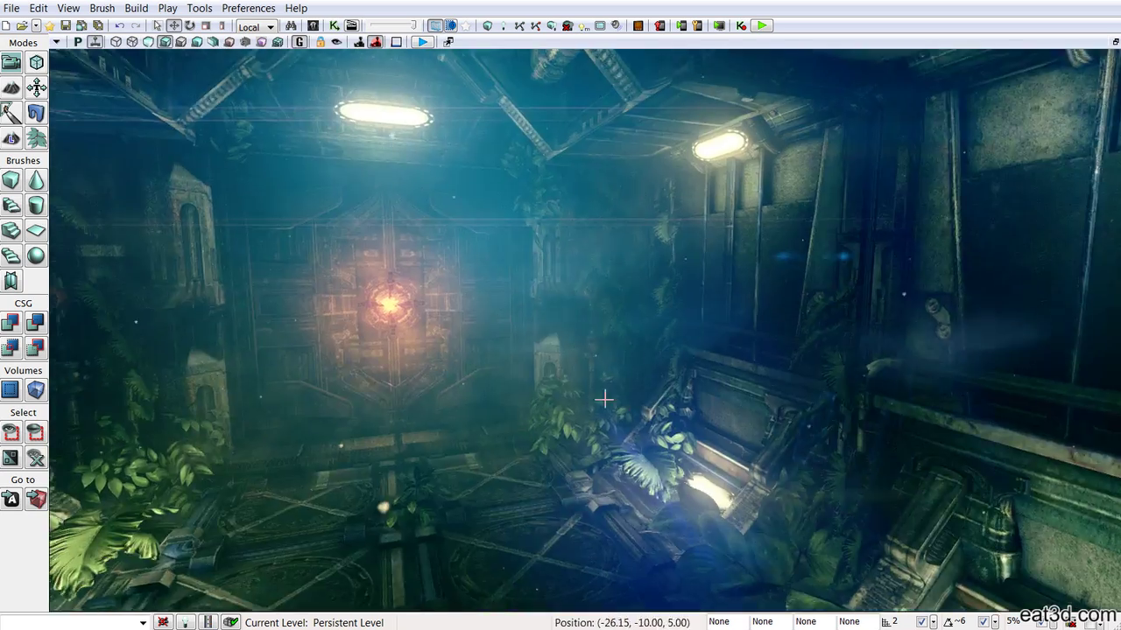
right_drag(601, 395, 620, 353)
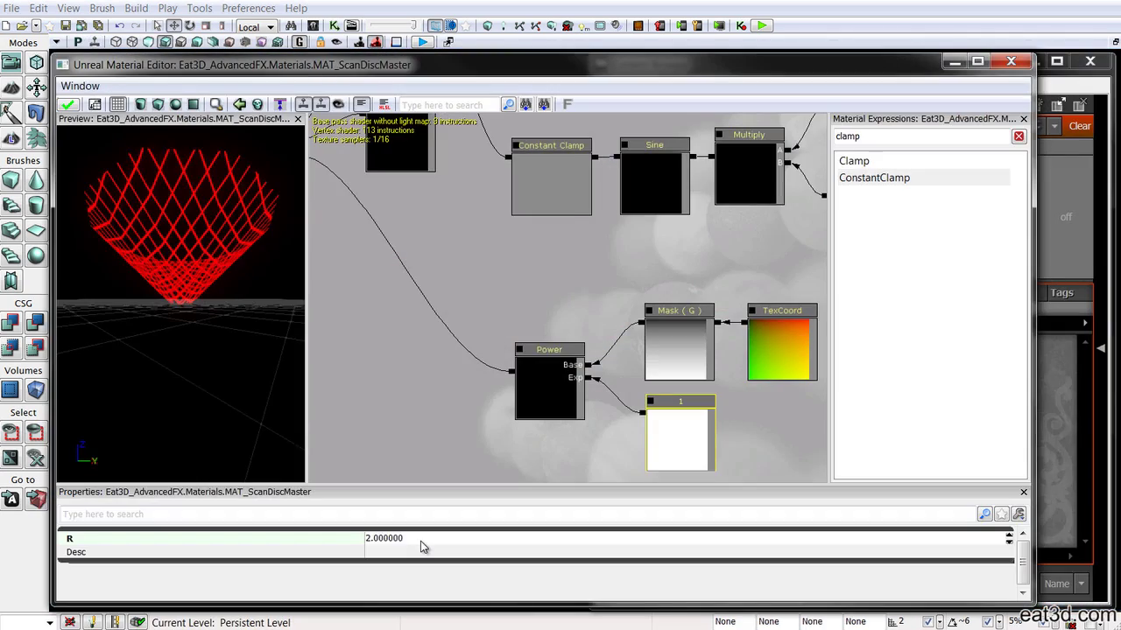
click(421, 545)
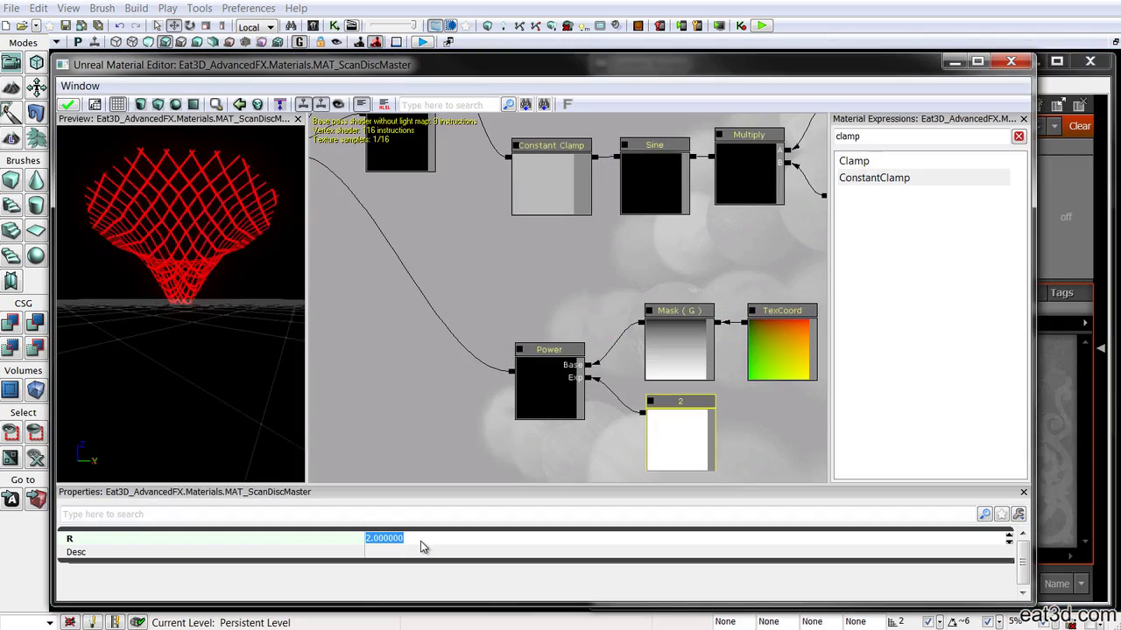
key(Return)
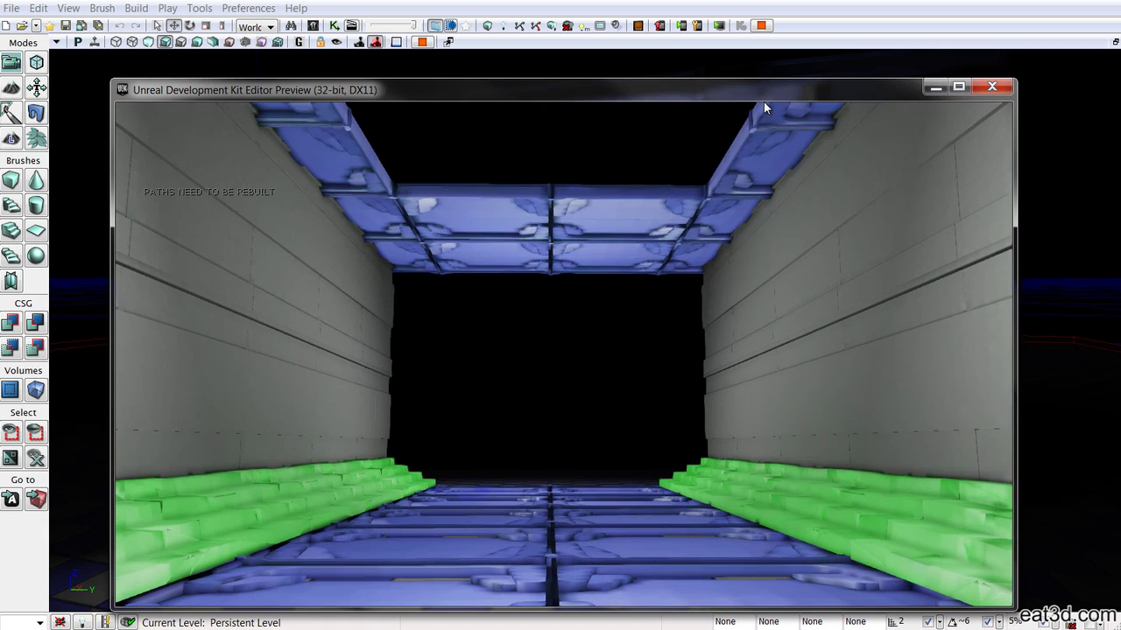
- Run the console command 'ce Scan', then enter 'captureMode' in the game console
mouse_move(760, 126)
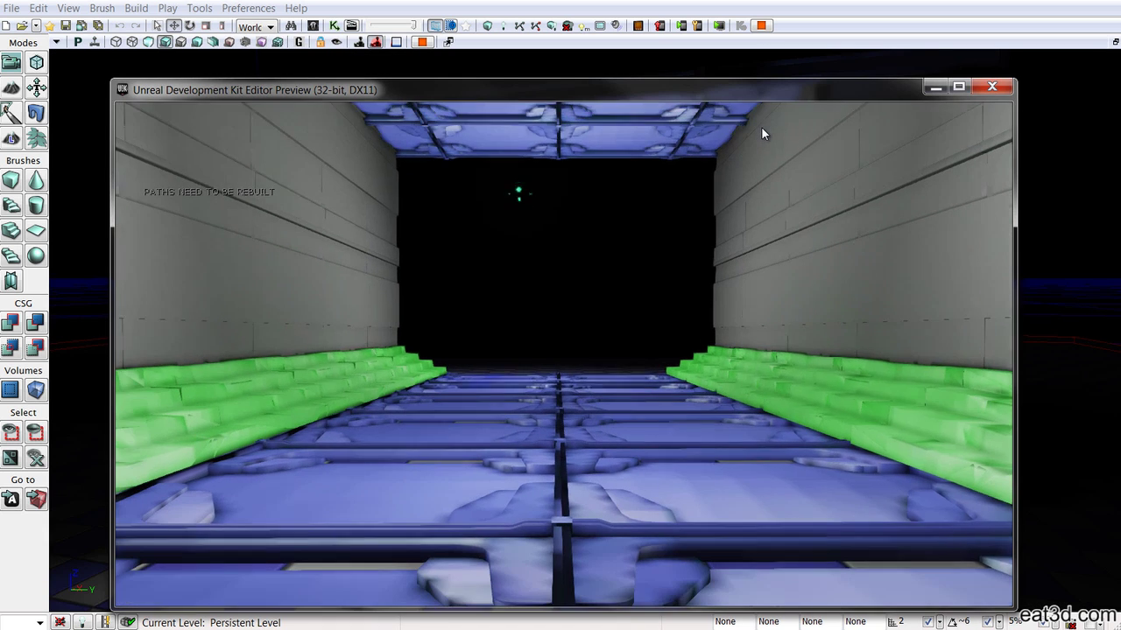
key(Tab)
key(Escape)
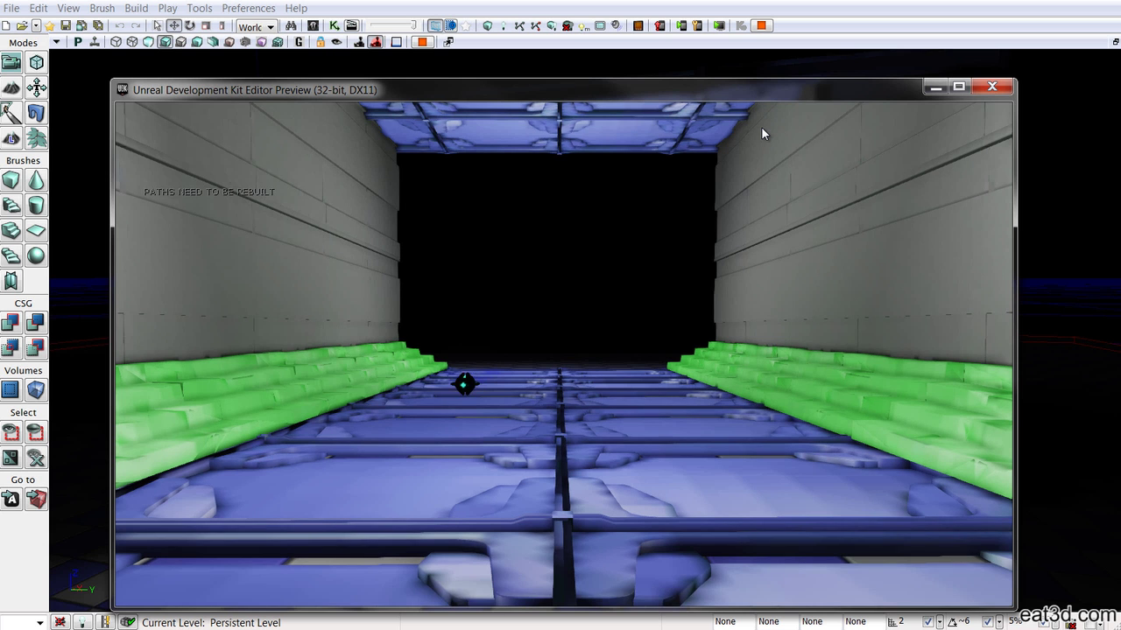
text(ce Scan)
key(Return)
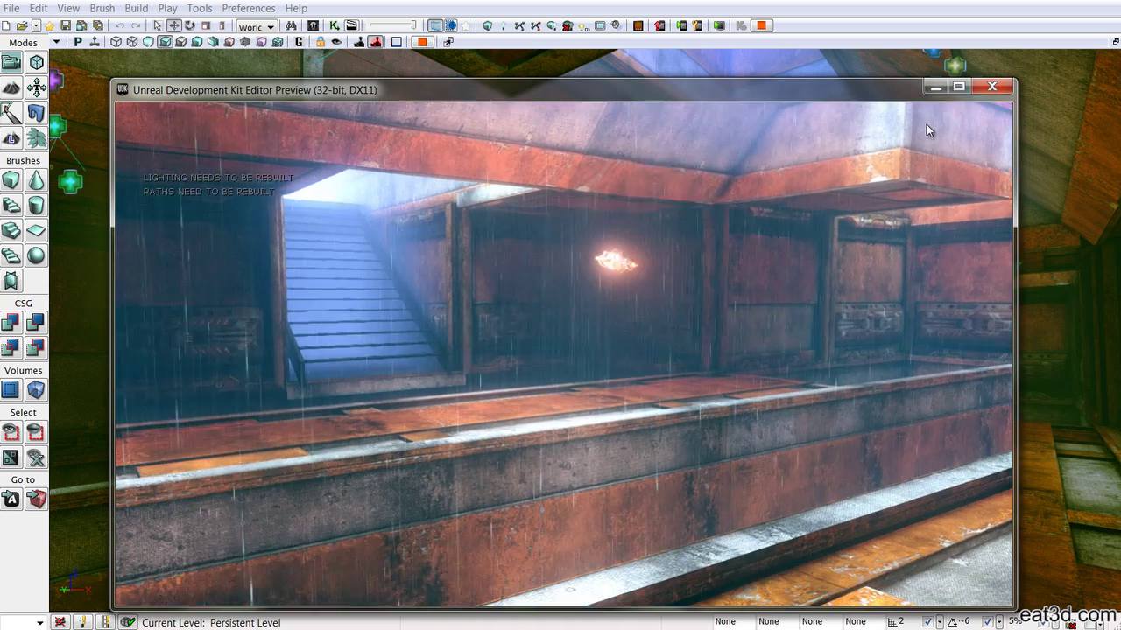
key(Tab)
text(captureMode)
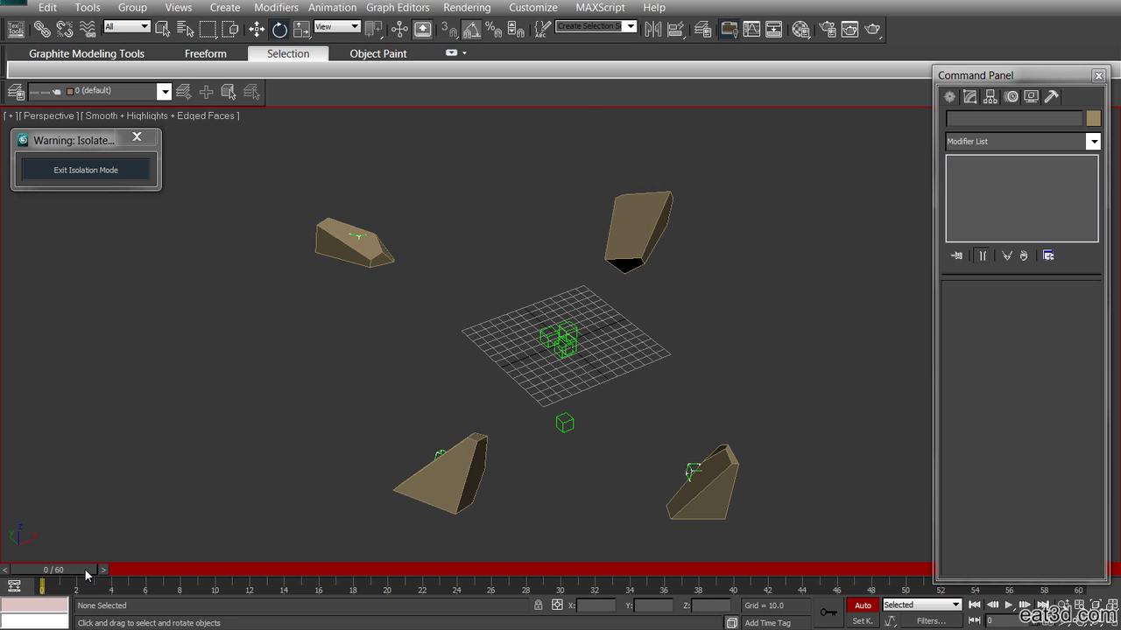
- Scrub the rocks to frame 54 and bring the main material node into view
drag(84, 568, 986, 570)
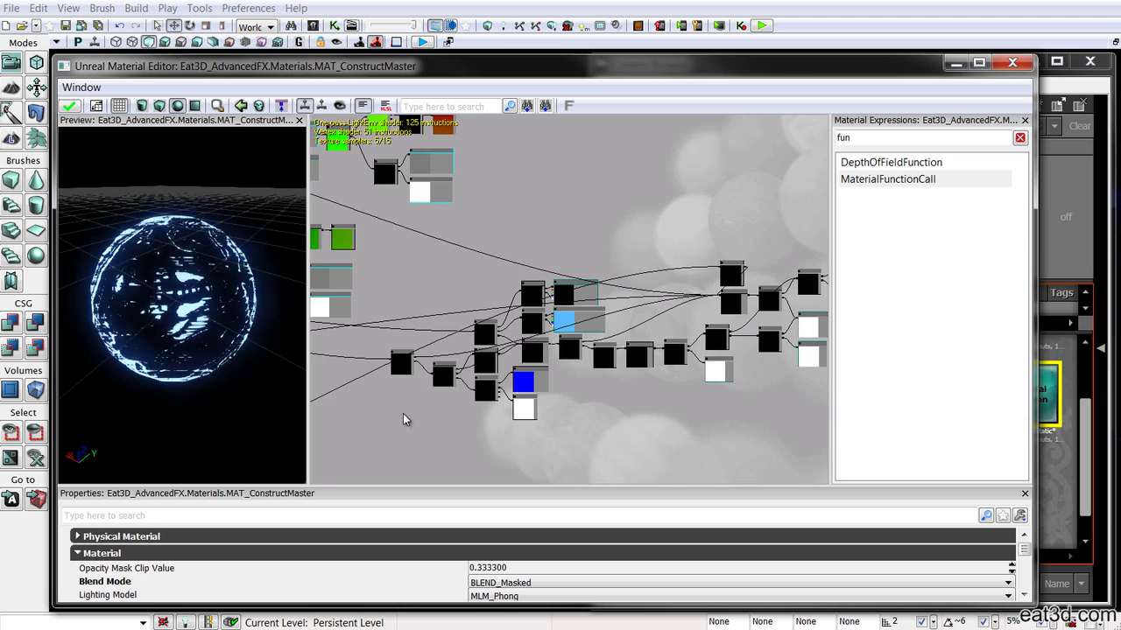
scroll(613, 349, down, 3)
scroll(539, 380, up, 5)
drag(528, 410, 508, 251)
scroll(508, 251, up, 4)
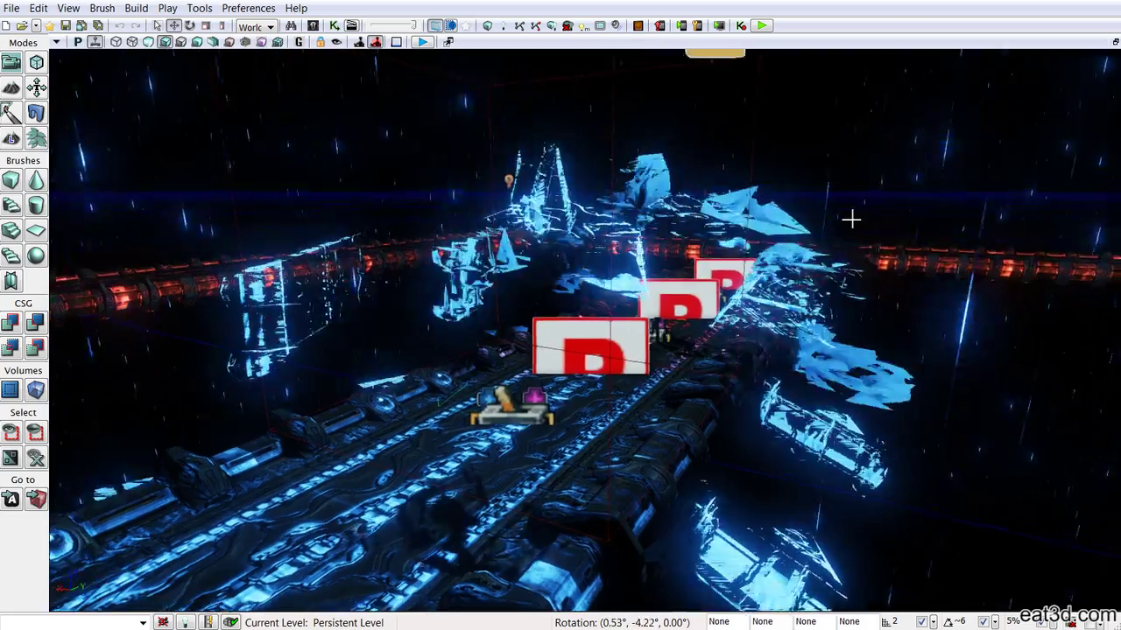
- Fly the camera across the level, play it in a preview, and show the material's overall settings
right_drag(850, 220, 783, 193)
key(F8)
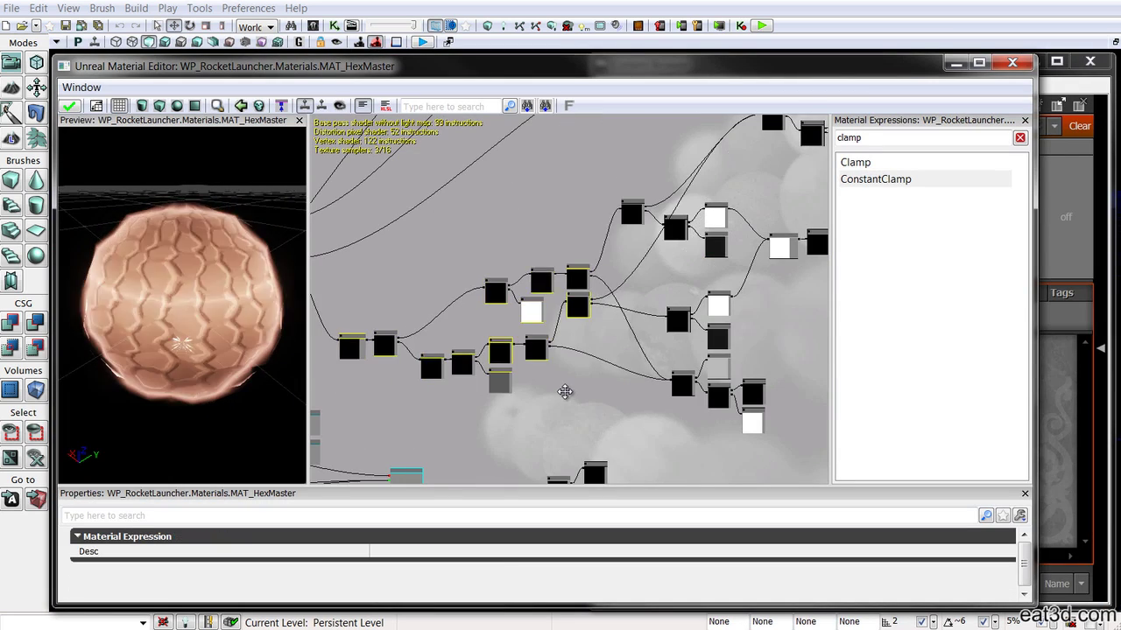
click(586, 372)
scroll(492, 344, down, 5)
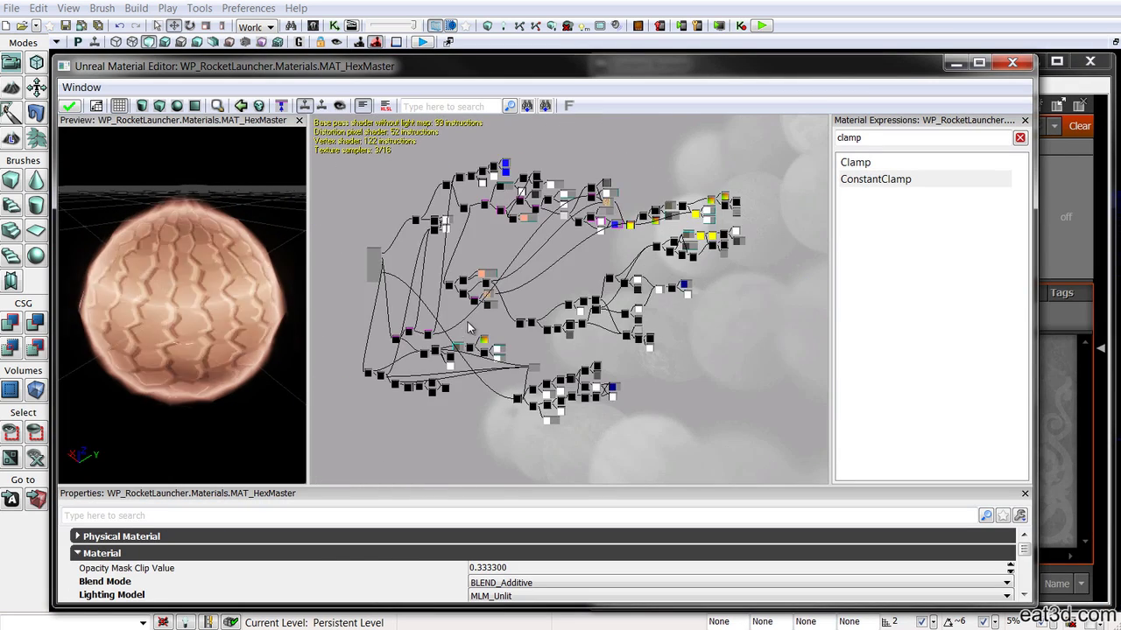
scroll(628, 249, up, 5)
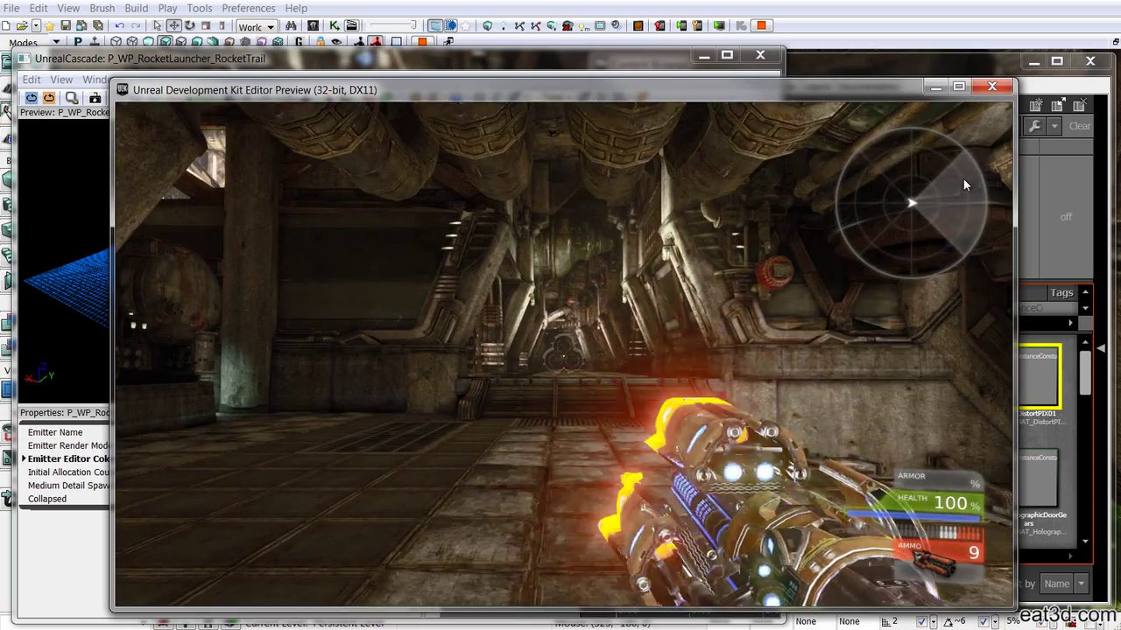
- Walk toward the pipes, fire a rocket, and close the game preview with Esc
key(w)
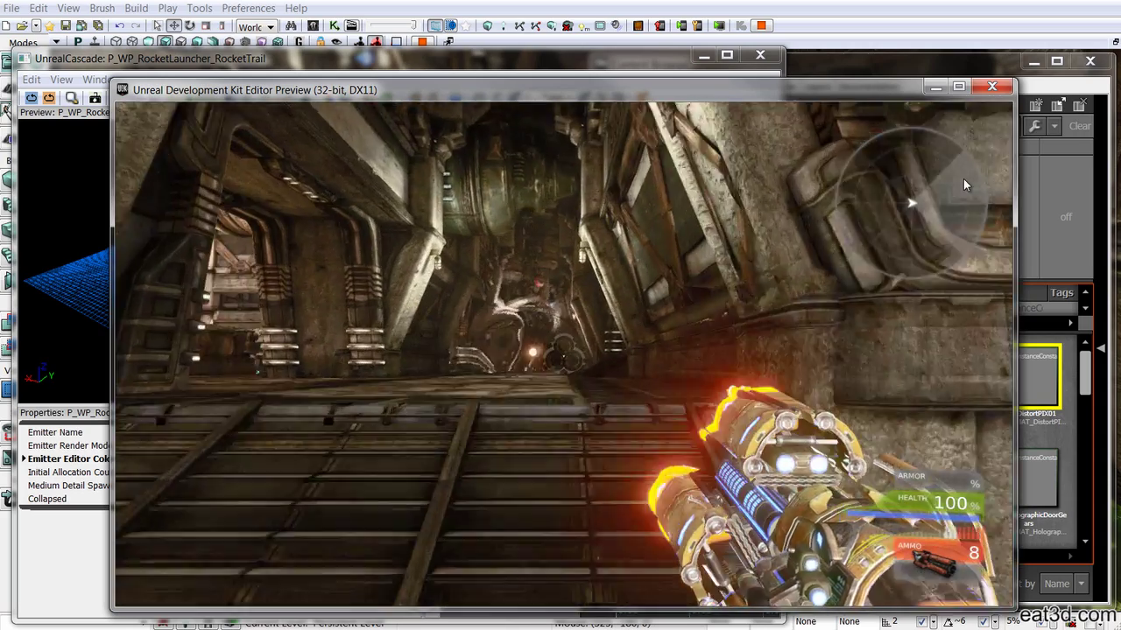
key(w)
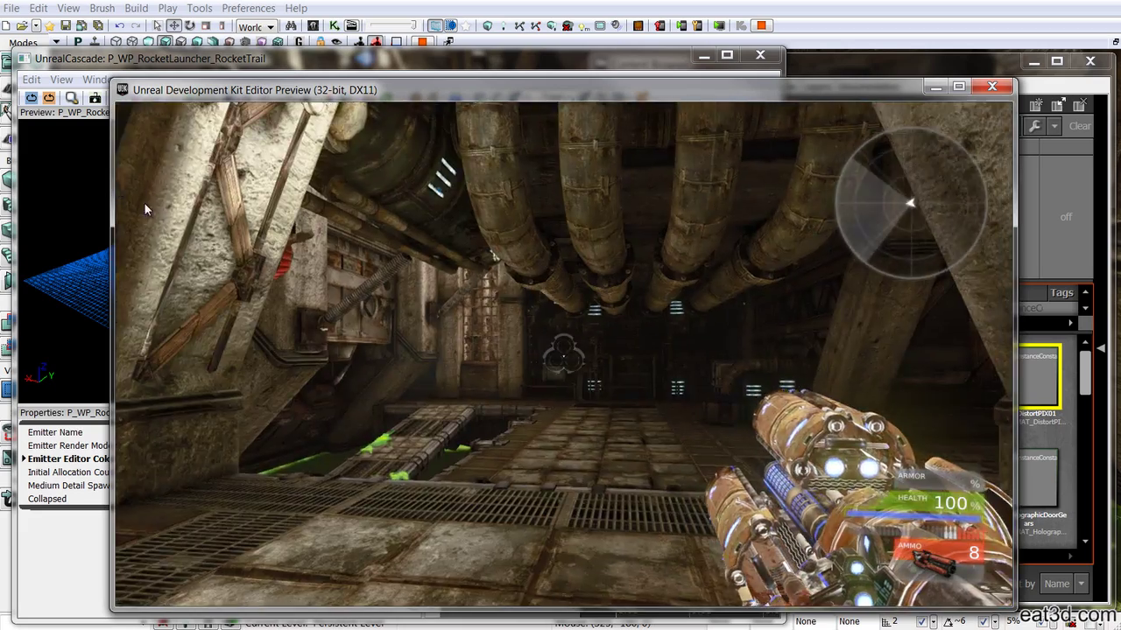
click(145, 200)
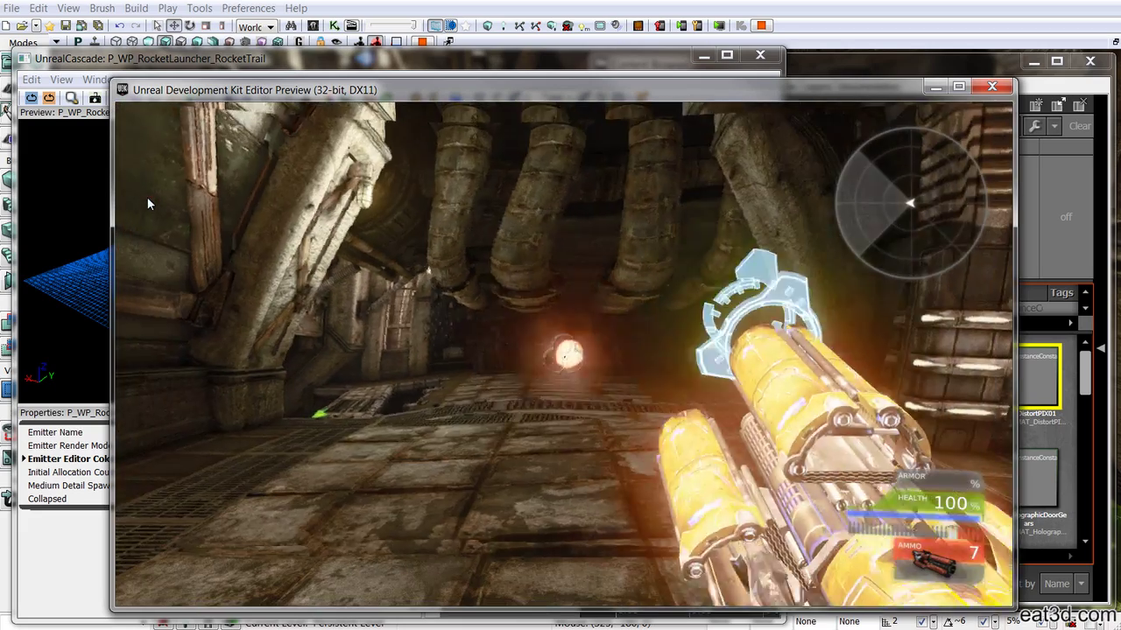
key(Escape)
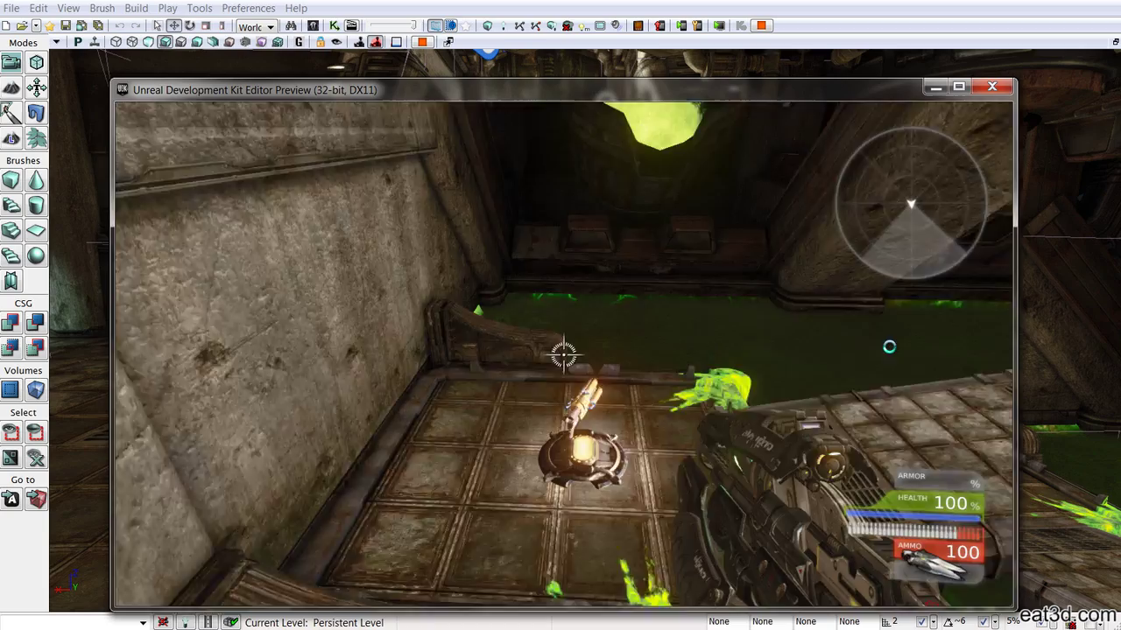
- Walk over the weapon pickup, fire a shot down the corridor, and advance toward the lit room
key(w)
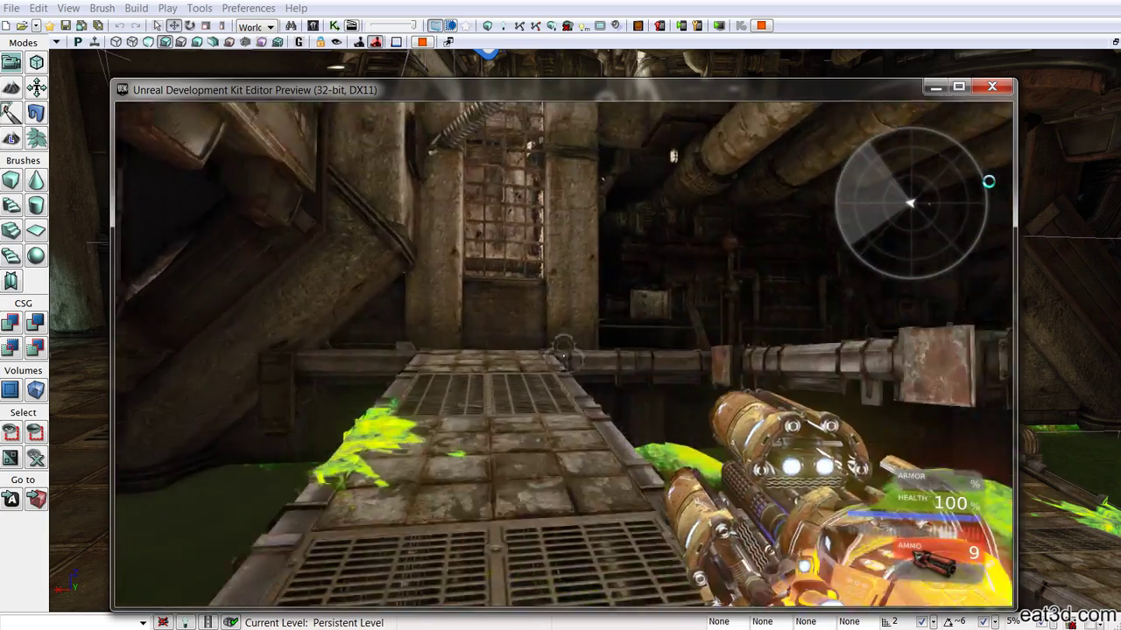
key(w)
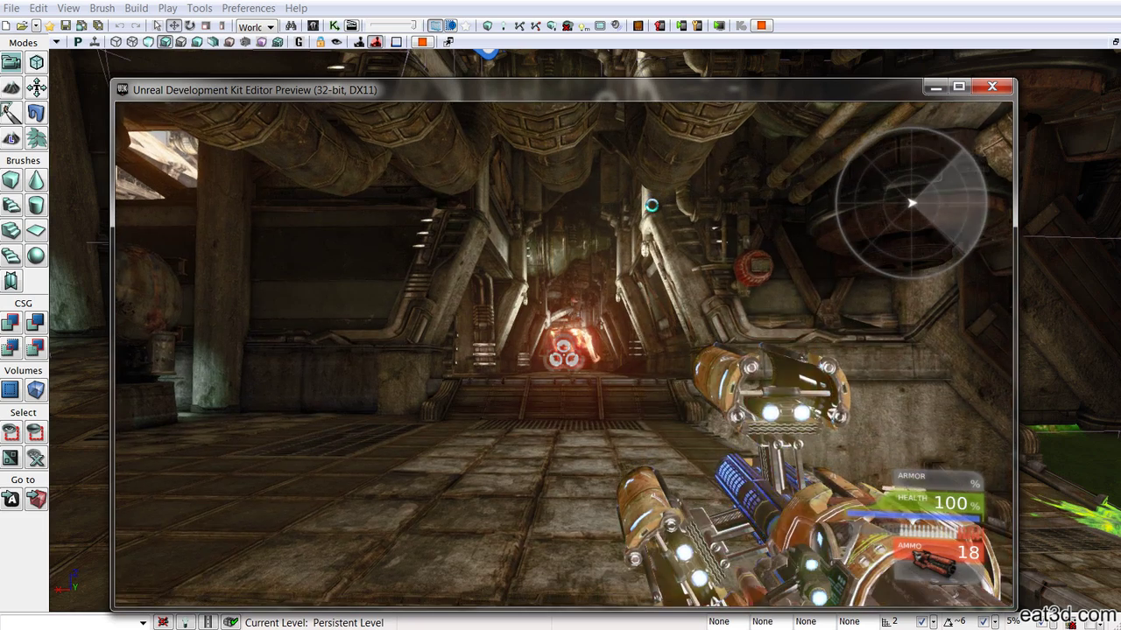
click(652, 203)
key(w)
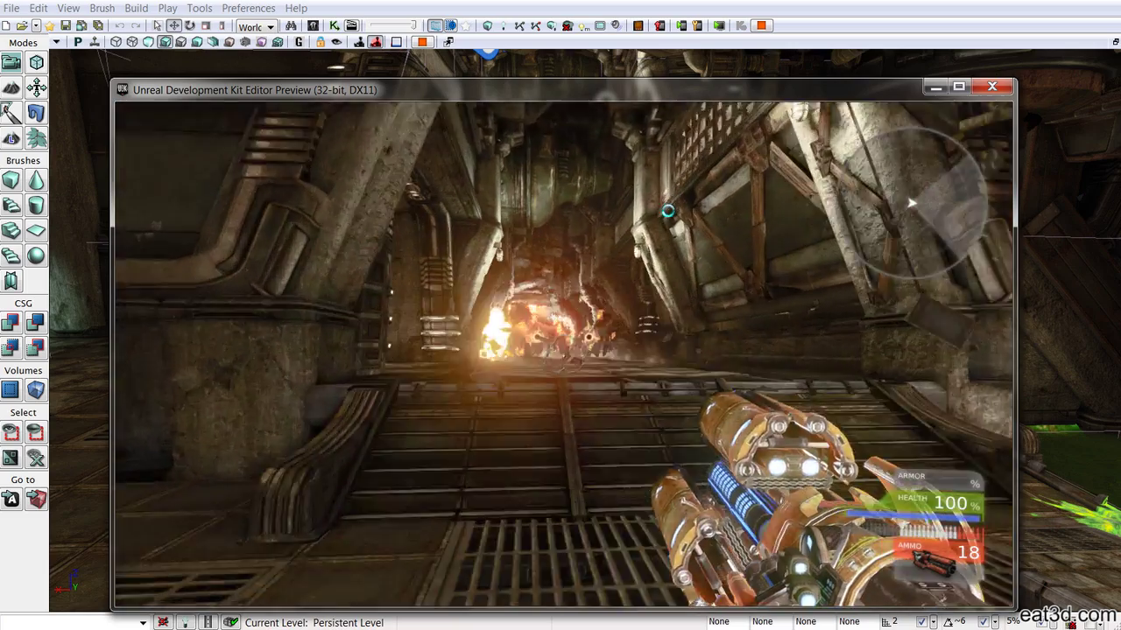
key(w)
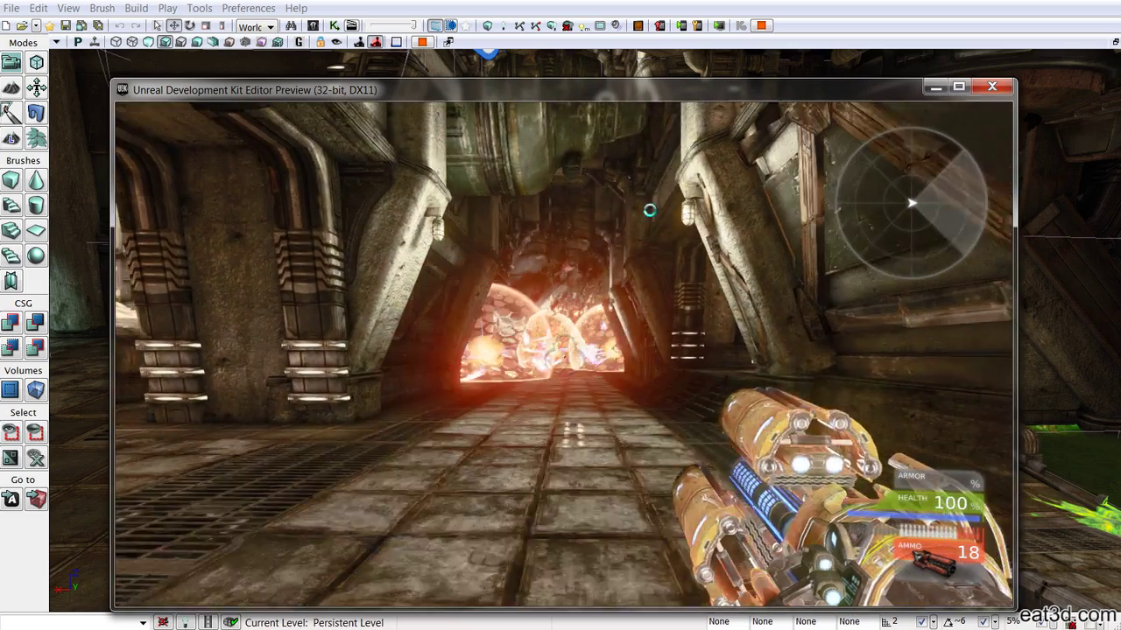